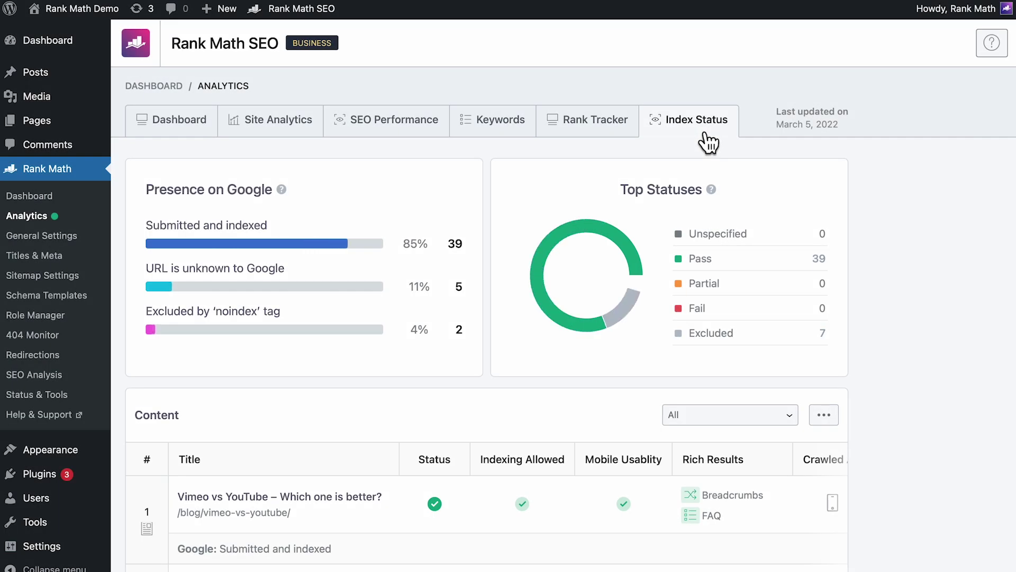
View the Analytics Dashboard, with optimization score 66, 29.77K search traffic and no Index Status tab
mouse_move(610, 235)
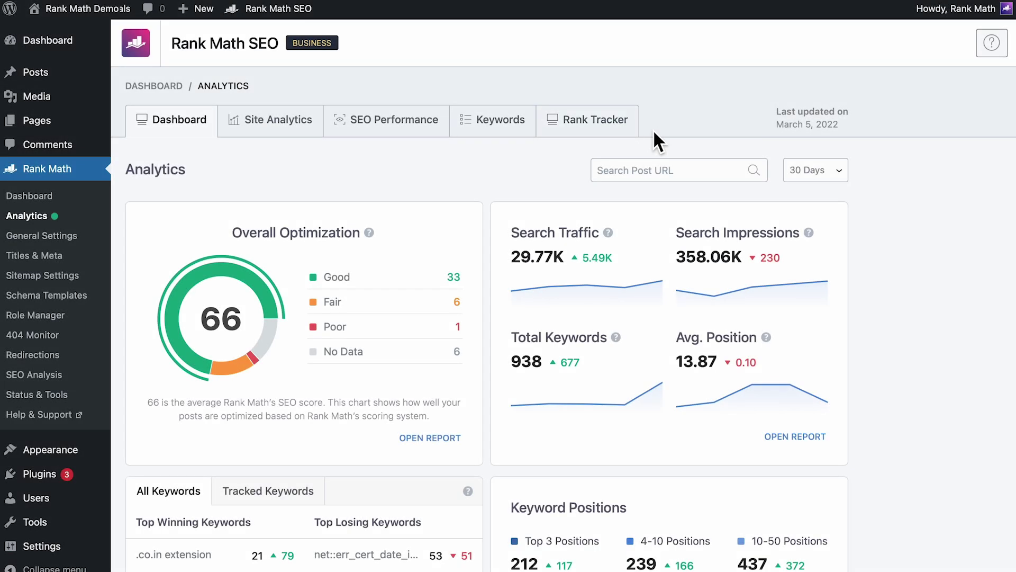
Turn on the Analytics module and connect the Rank Math account from its settings
click(650, 168)
click(691, 142)
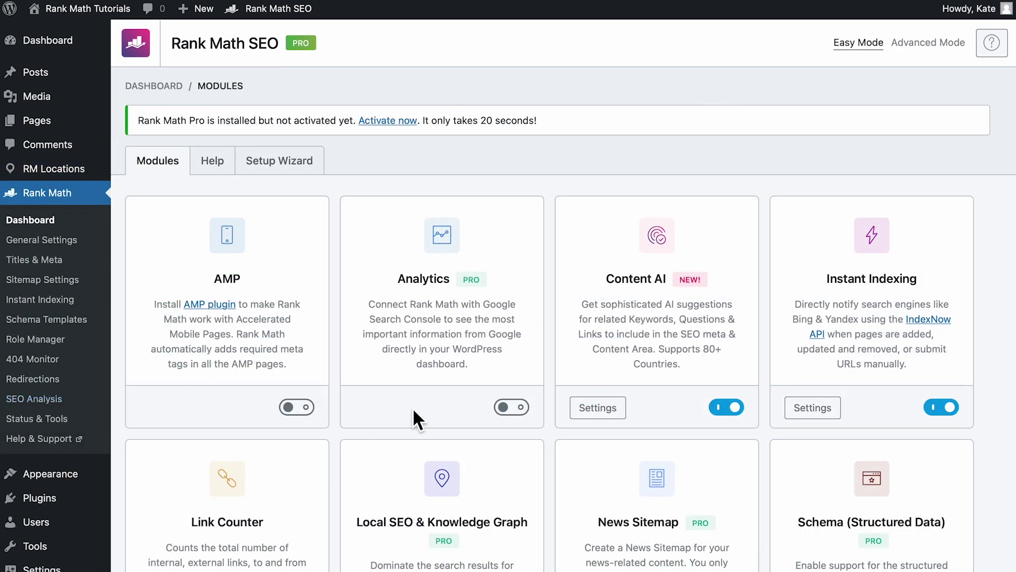
click(520, 412)
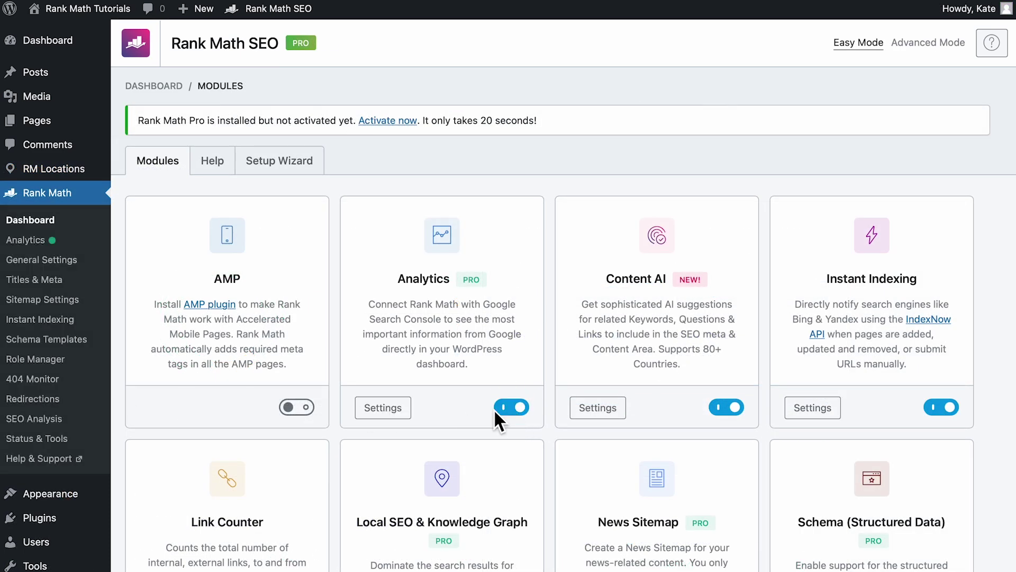
click(403, 412)
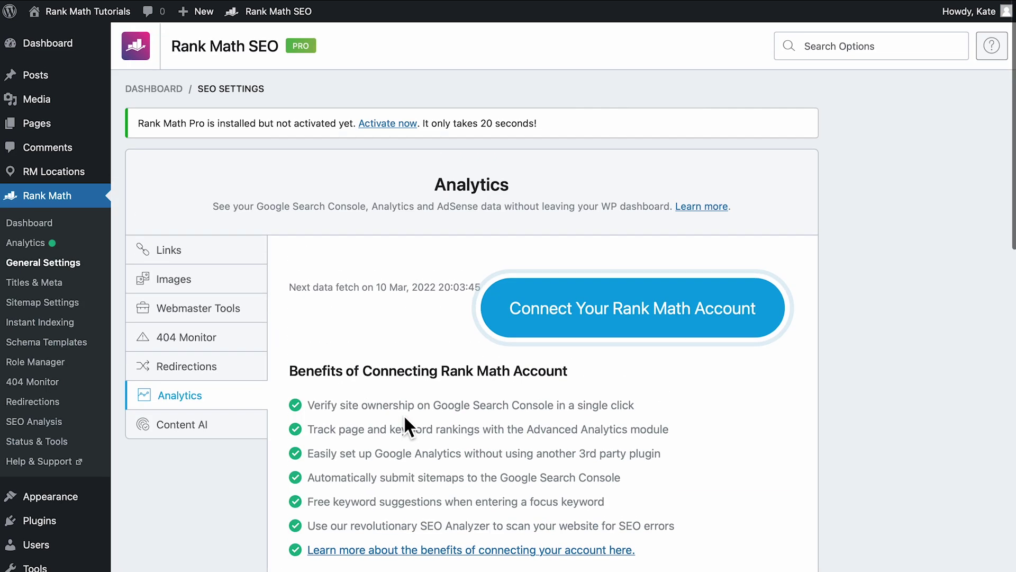
click(577, 328)
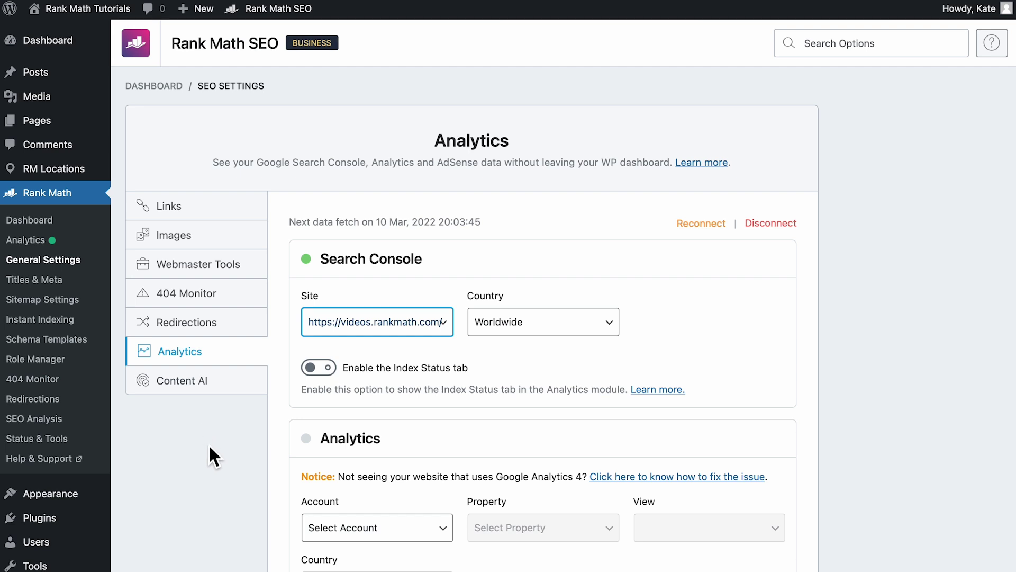
Switch on 'Enable the Index Status tab' under Search Console and save the Analytics settings
click(328, 375)
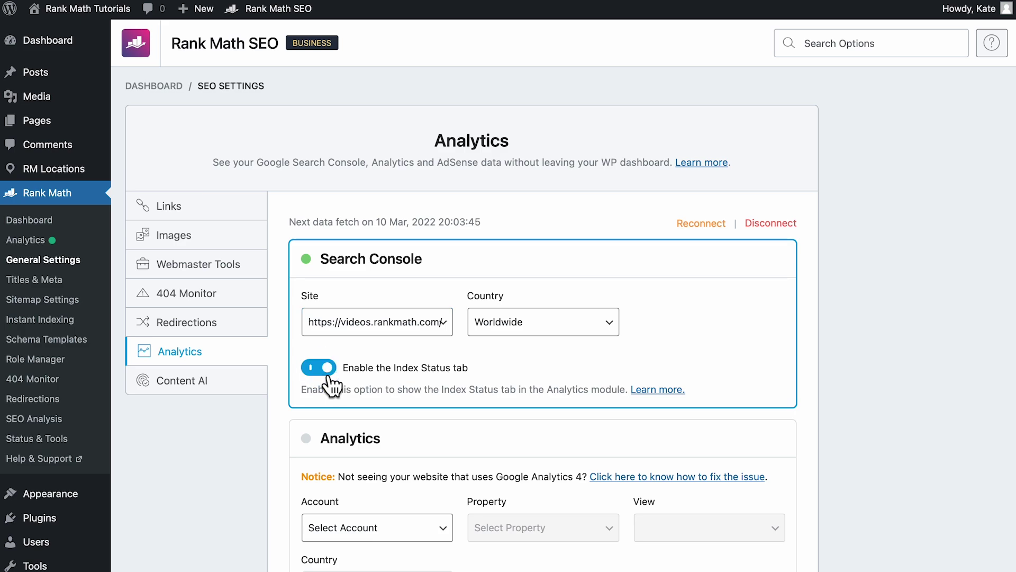
scroll(331, 384, down, 20)
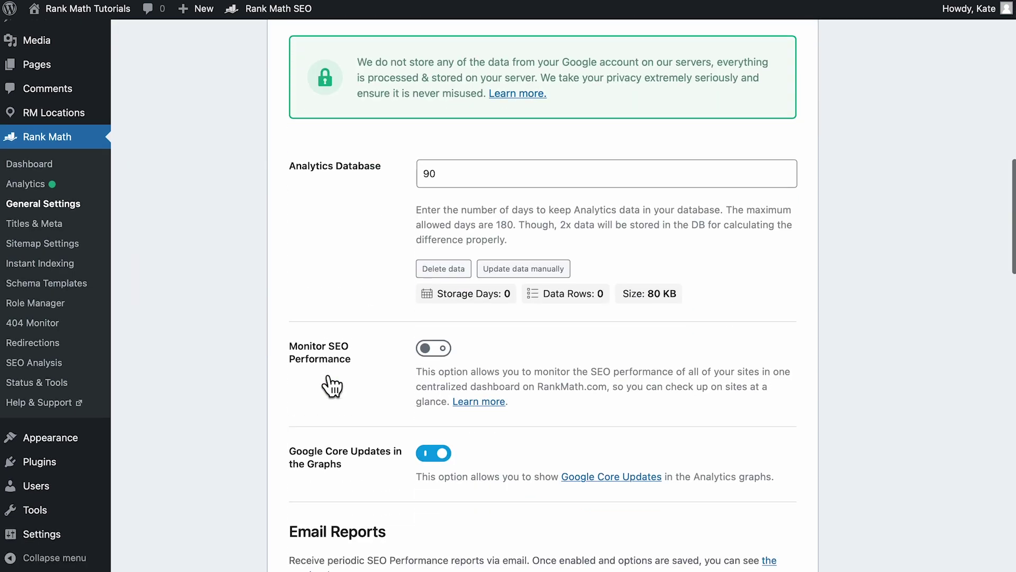
click(741, 492)
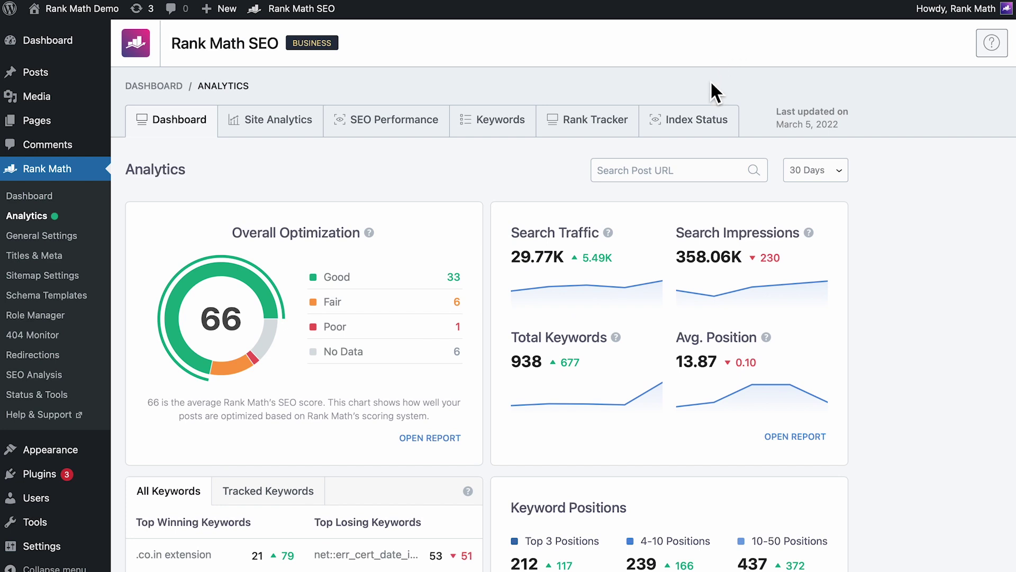
Open the Index Status tab, showing 39 pages submitted and indexed, 39 Pass, 7 Excluded
click(707, 138)
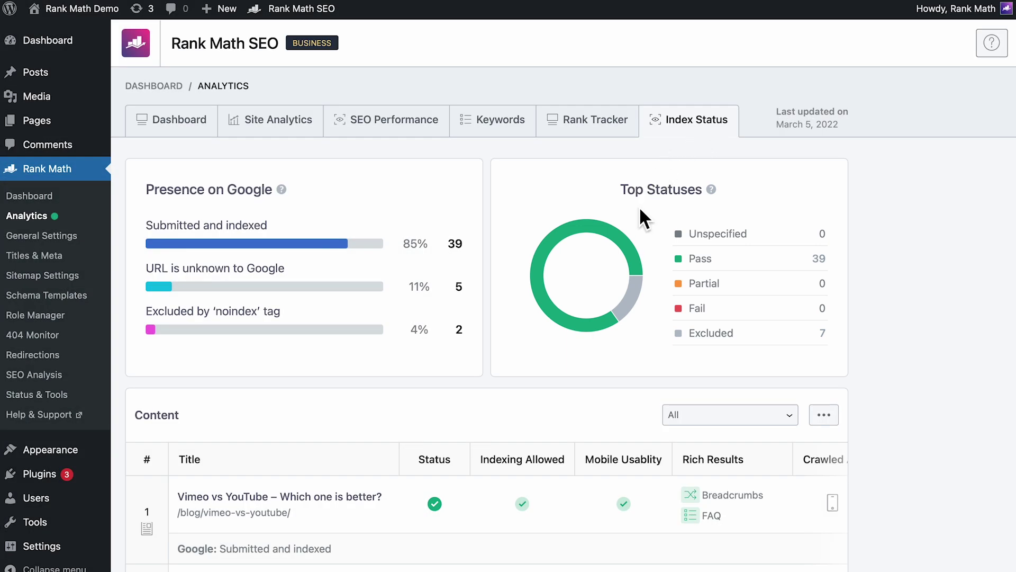
mouse_move(610, 235)
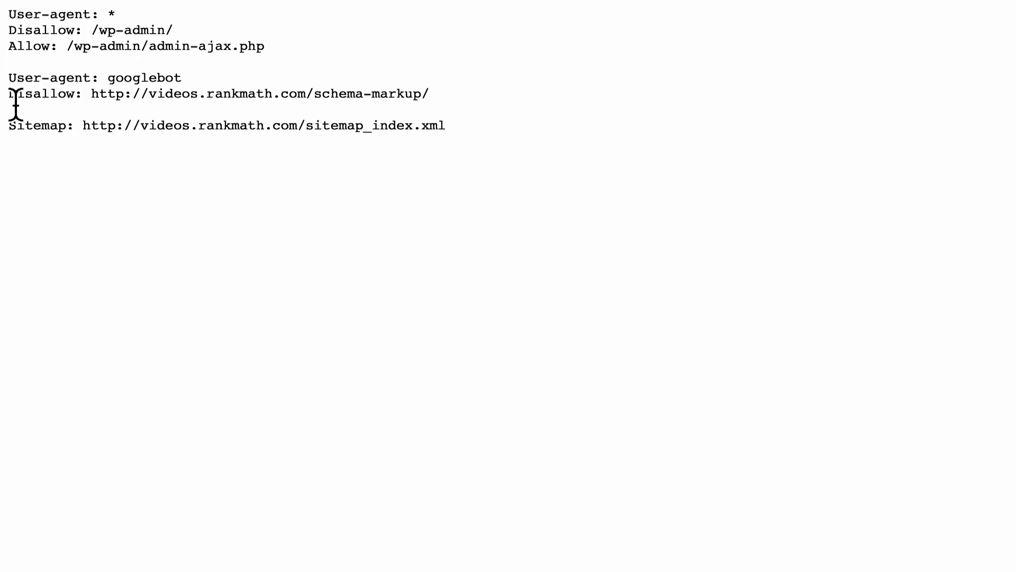
Highlight the googlebot Disallow rule for the schema-markup URL in Edit robots.txt
drag(10, 102, 434, 106)
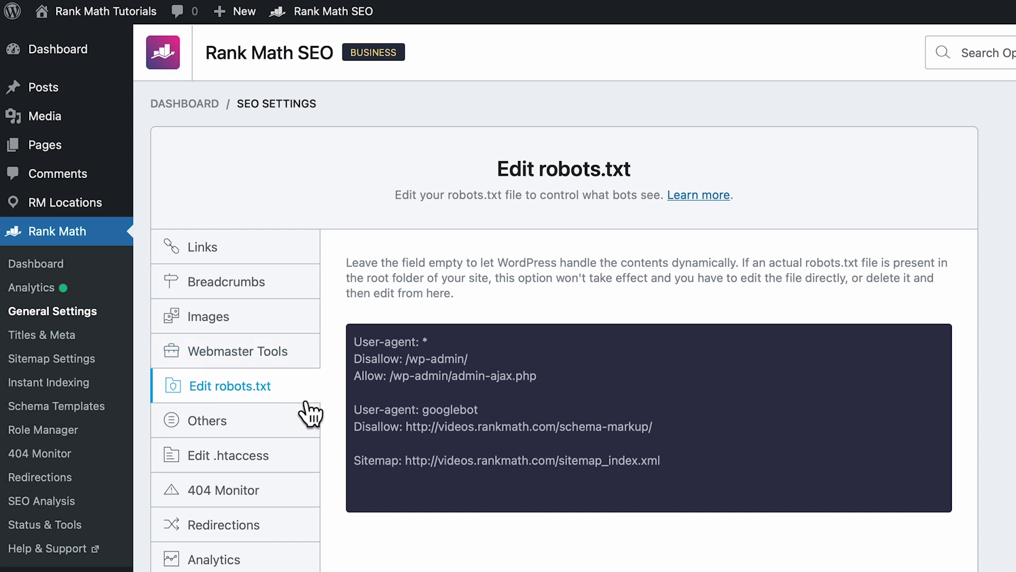
Delete the googlebot Disallow rule from robots.txt, save, and bring up the server's robots.txt actions in FileZilla
drag(355, 411, 672, 440)
key(BackSpace)
key(BackSpace)
scroll(703, 476, down, 3)
click(901, 535)
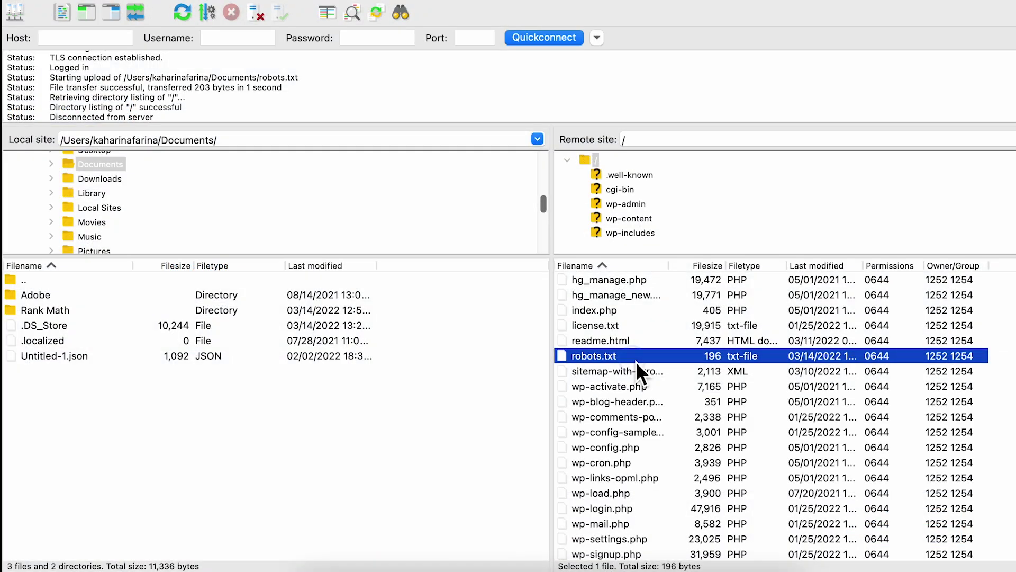
right_click(636, 361)
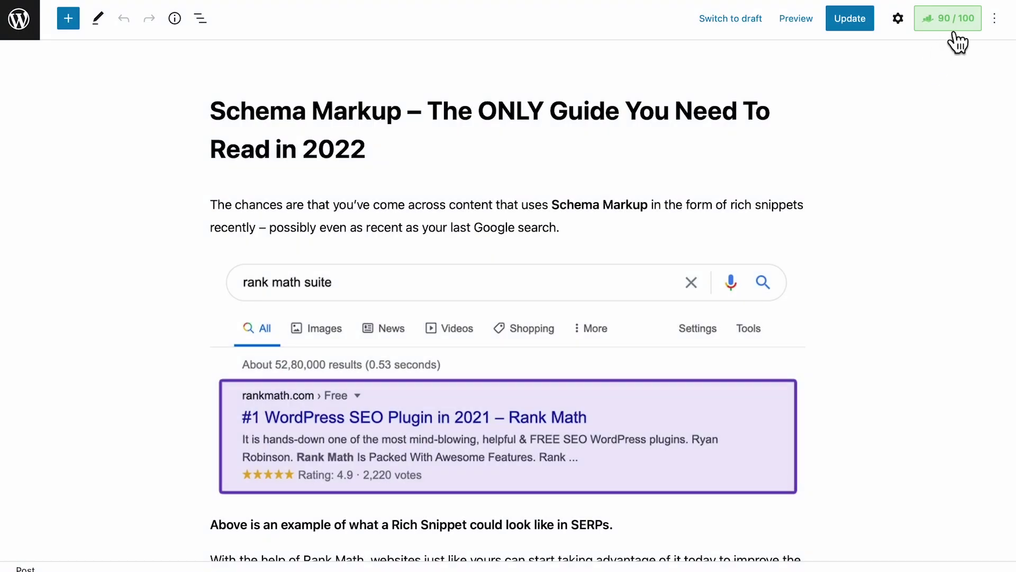
Set the Schema Markup post's robots meta to No Index in Rank Math's Advanced tab and update
click(955, 31)
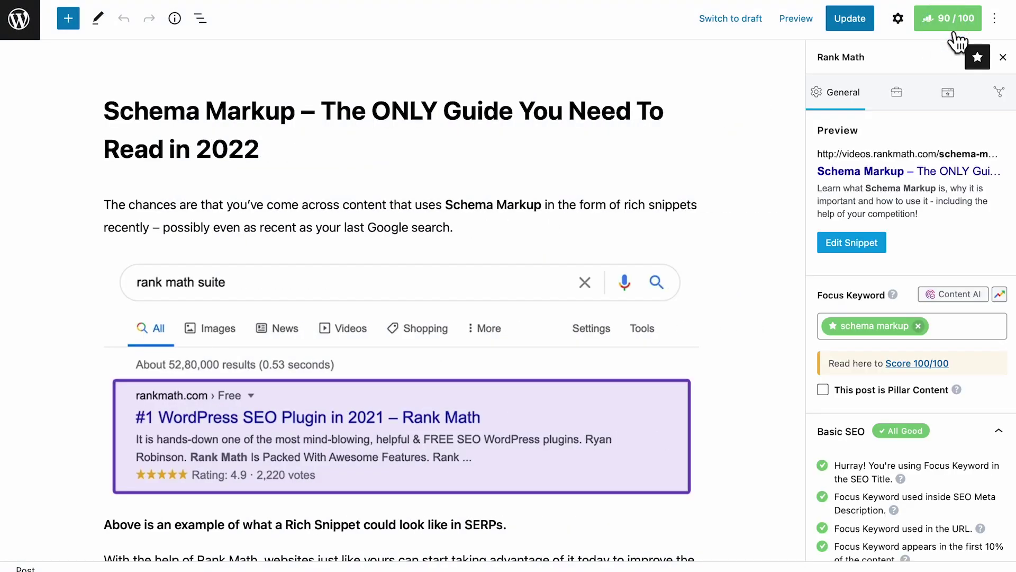
click(913, 106)
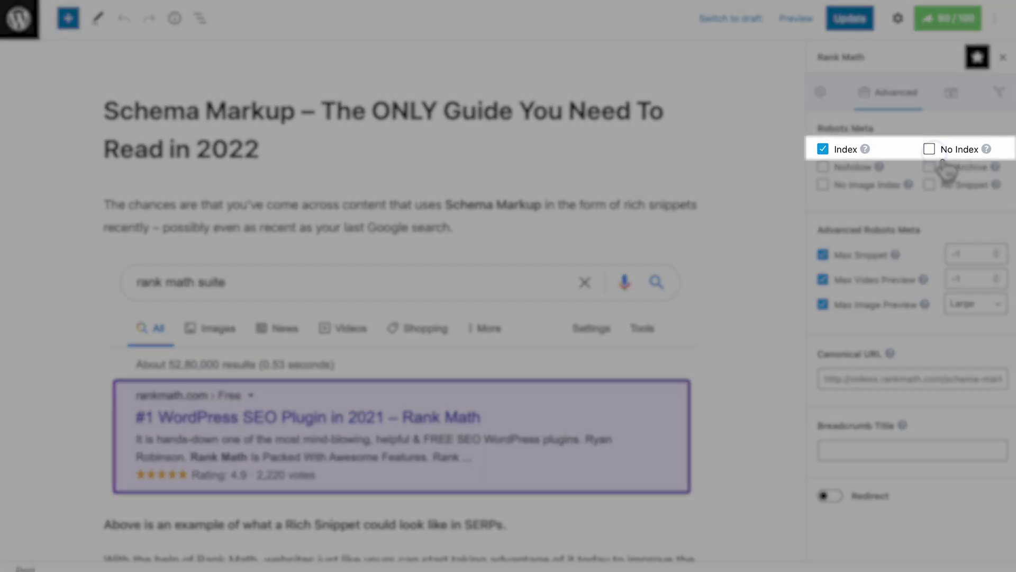
click(943, 155)
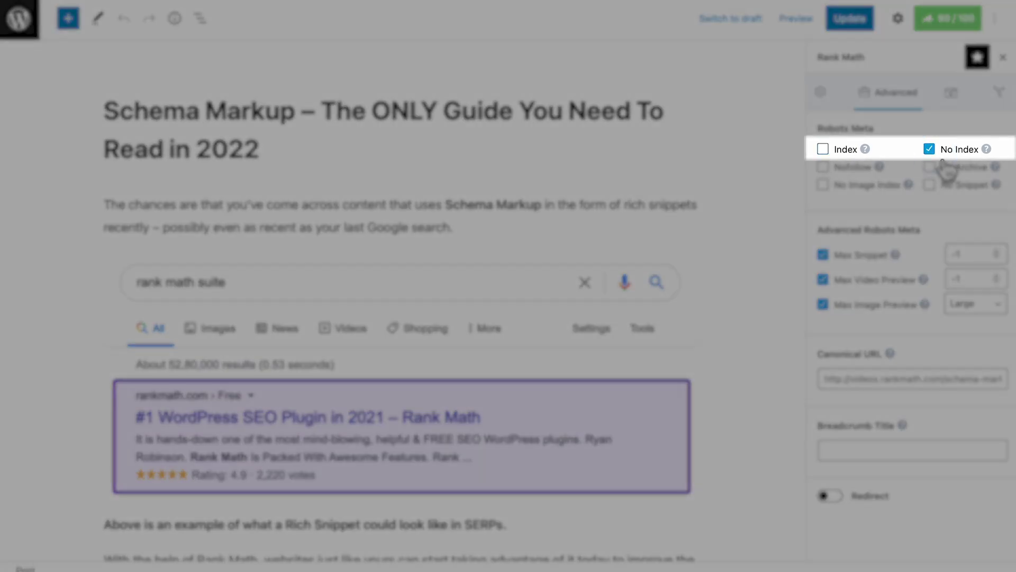
click(863, 26)
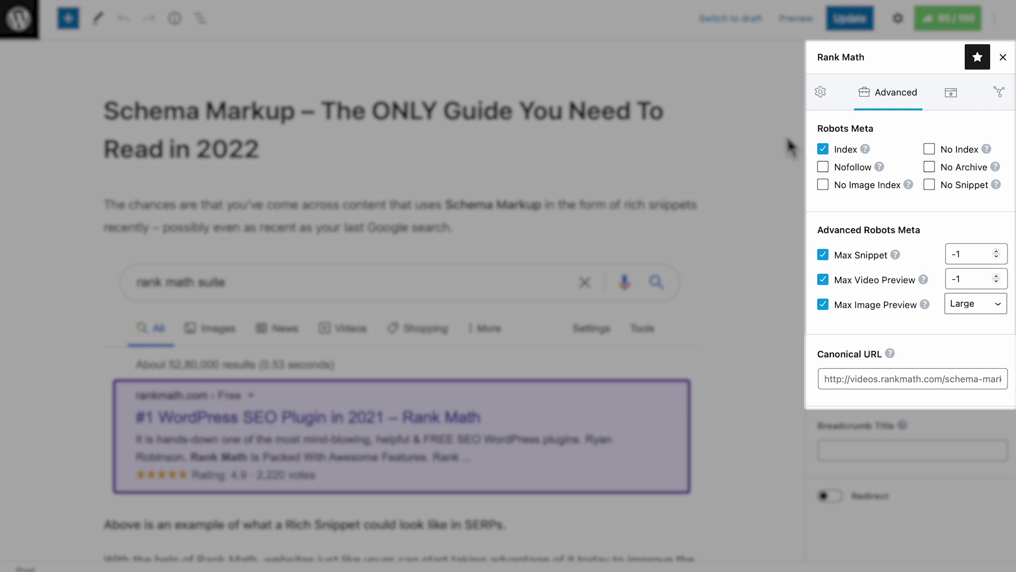
Replace the canonical URL with the monitor-and-fix-404-errors page URL and update the post
click(829, 383)
key(ctrl+a)
key(ctrl+v)
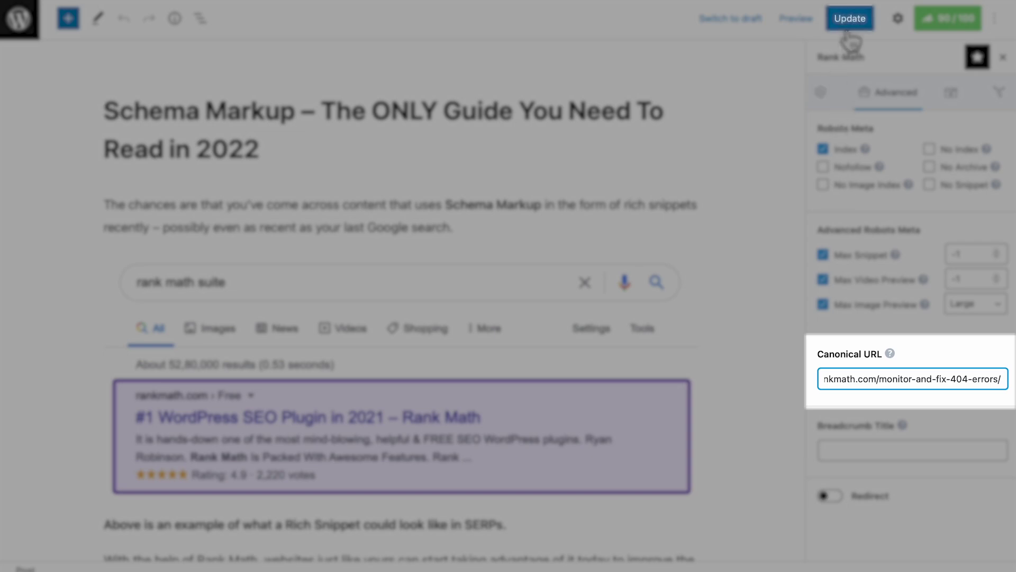
click(845, 28)
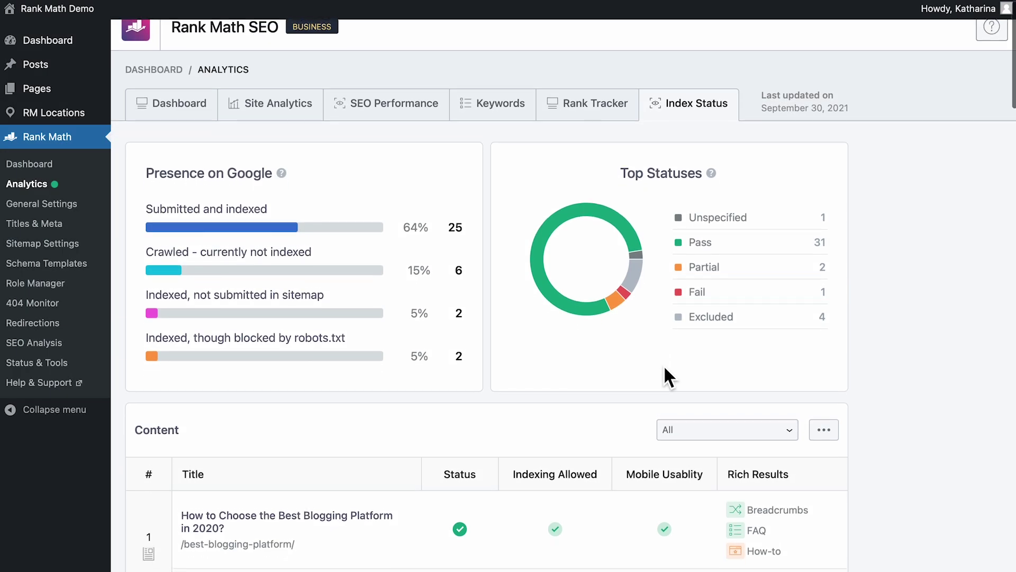
Filter the Content table to Submitted and indexed, then to Server error (5xx) posts
scroll(668, 378, down, 7)
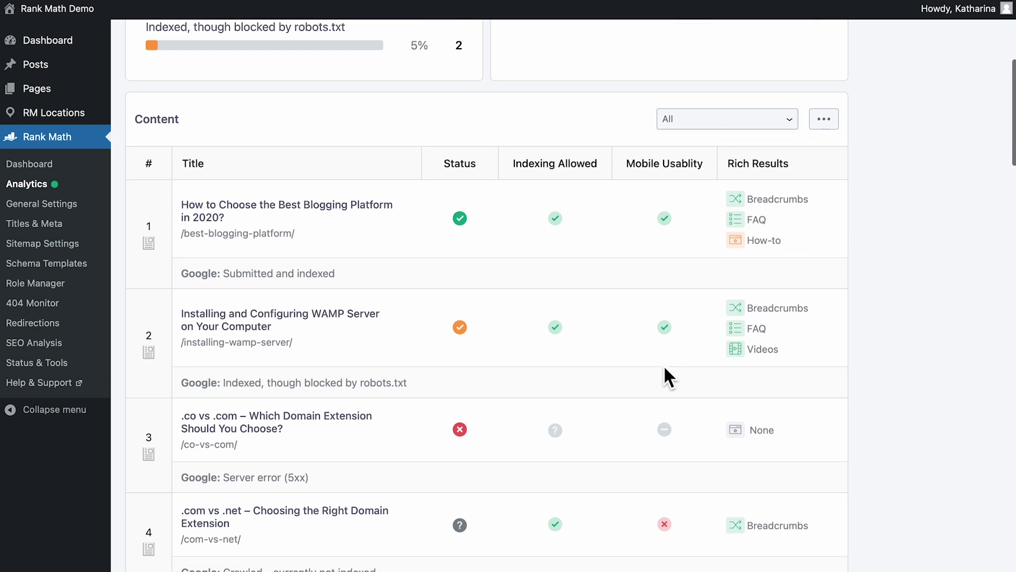
mouse_move(666, 369)
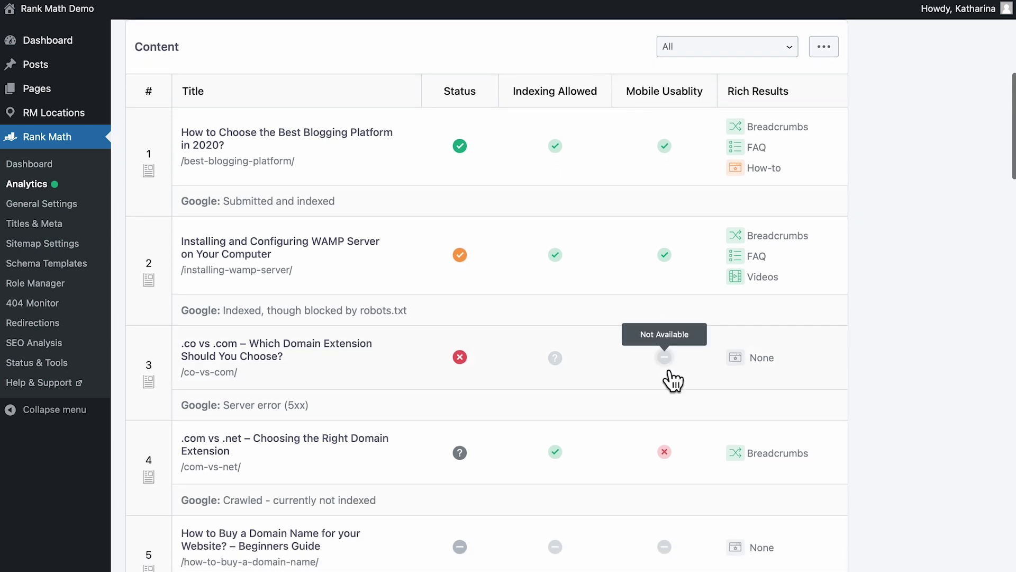
click(798, 49)
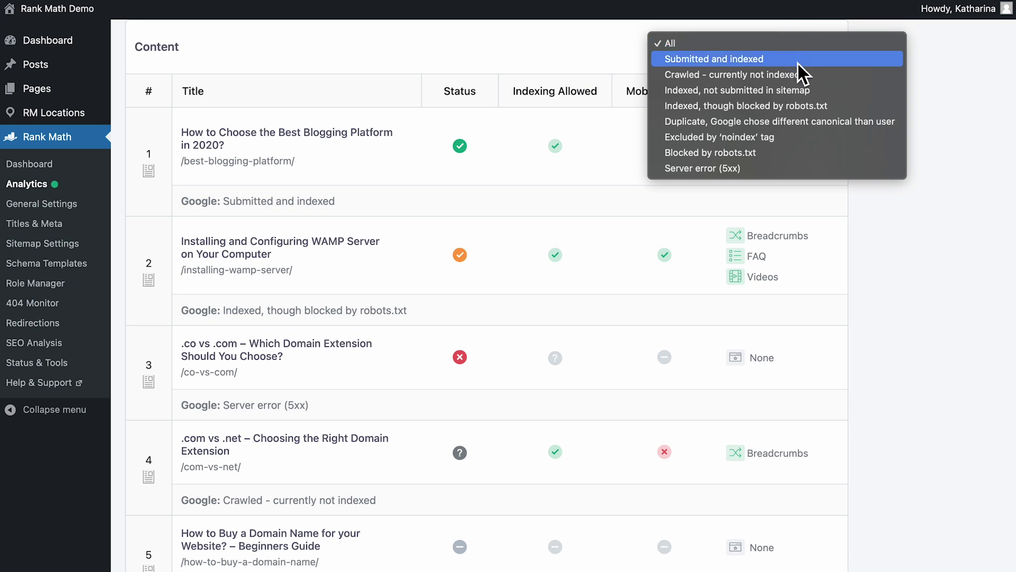
click(797, 62)
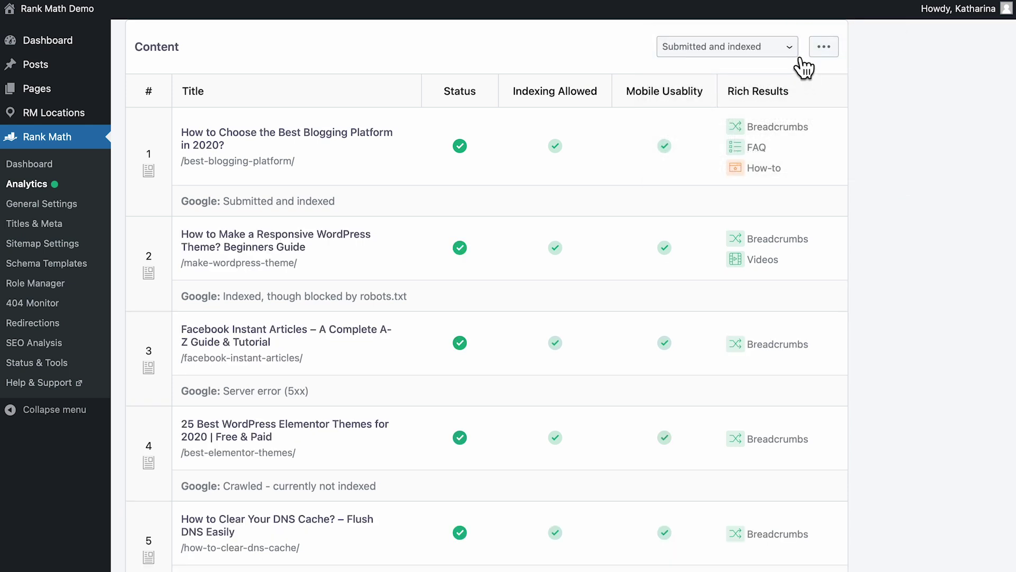
click(791, 48)
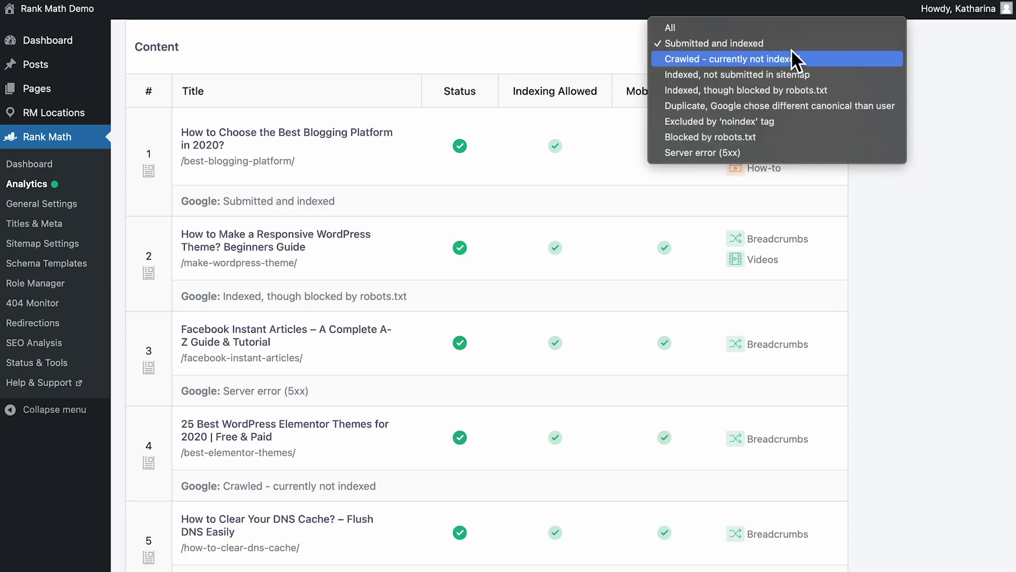
click(784, 154)
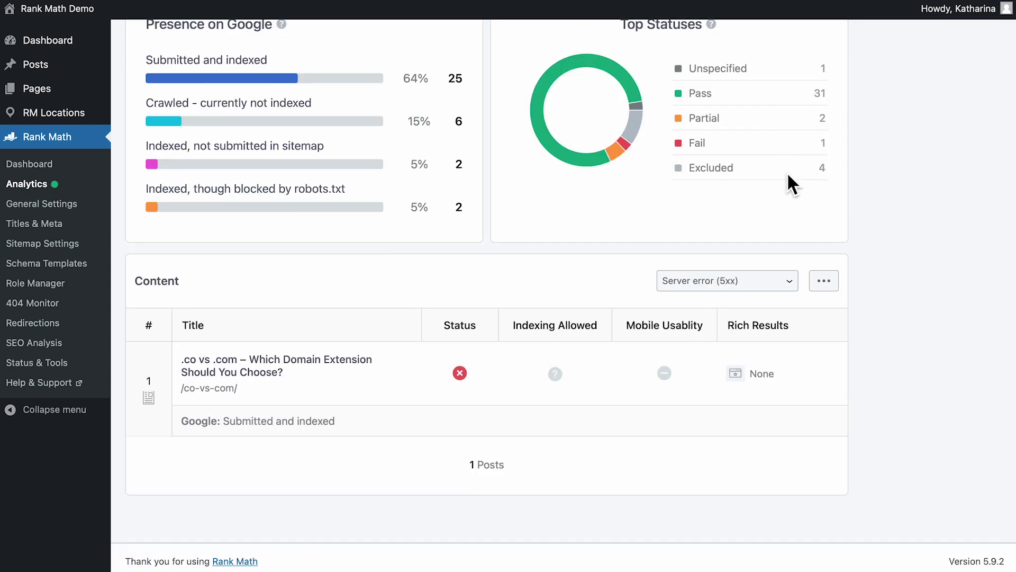
Reset the status filter to All and expand the first post's index status details
click(791, 284)
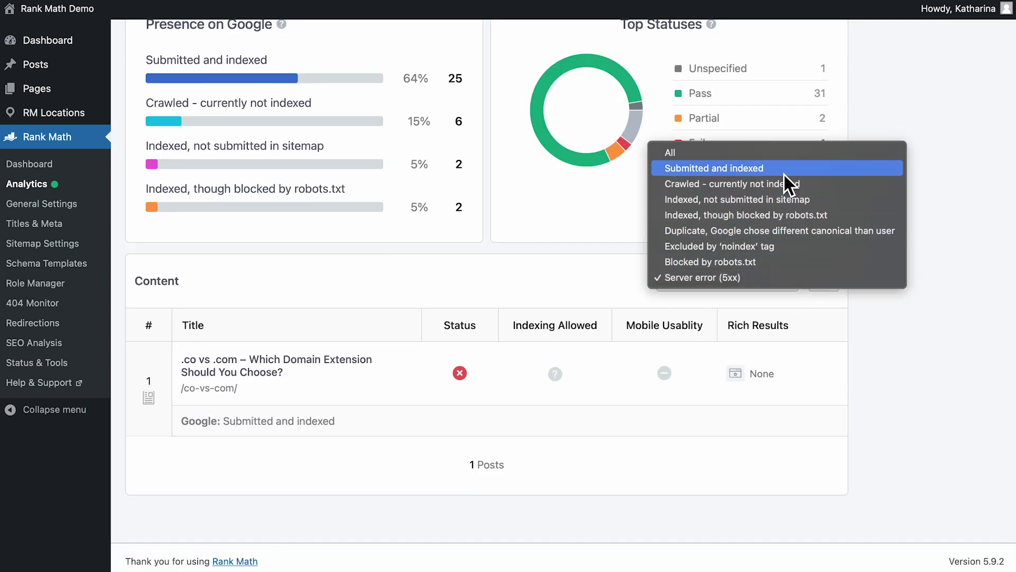
click(784, 154)
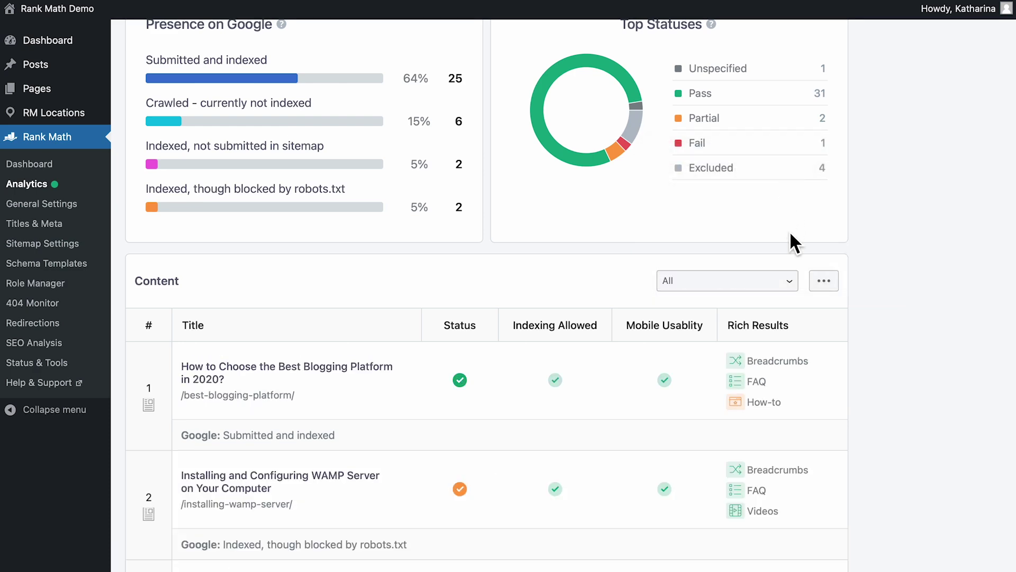
scroll(794, 254, down, 1)
scroll(737, 286, down, 5)
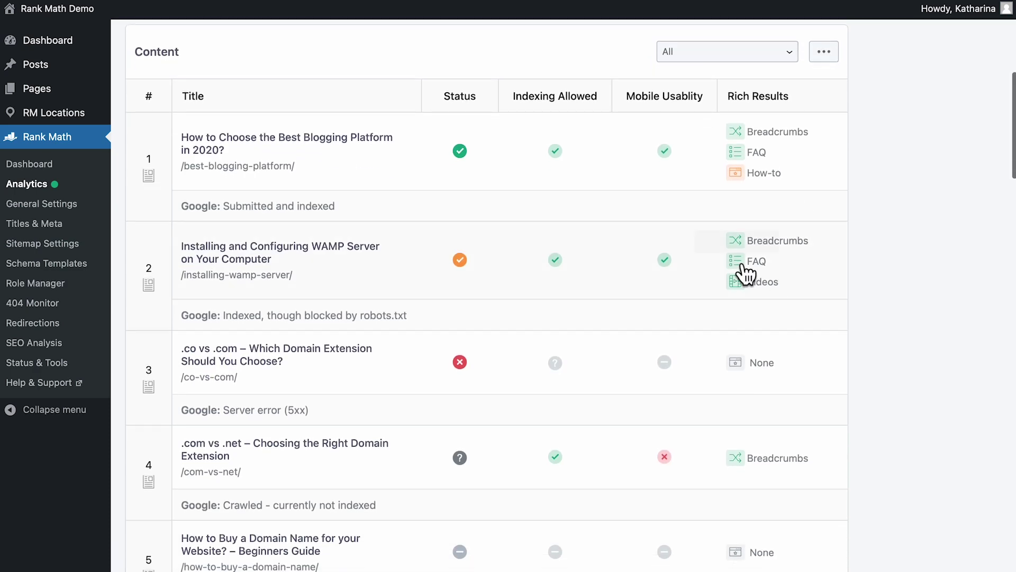
click(366, 214)
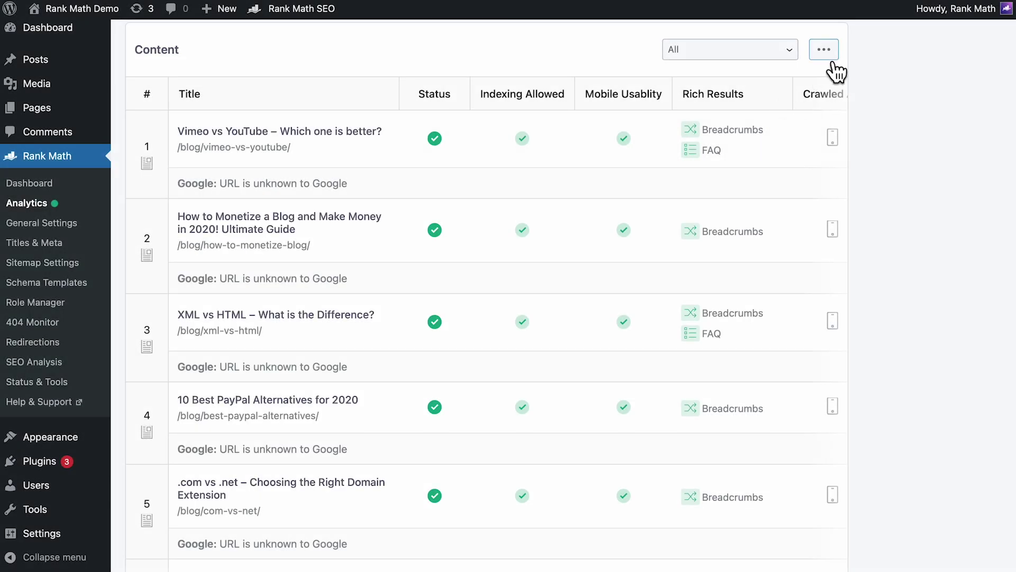
click(824, 50)
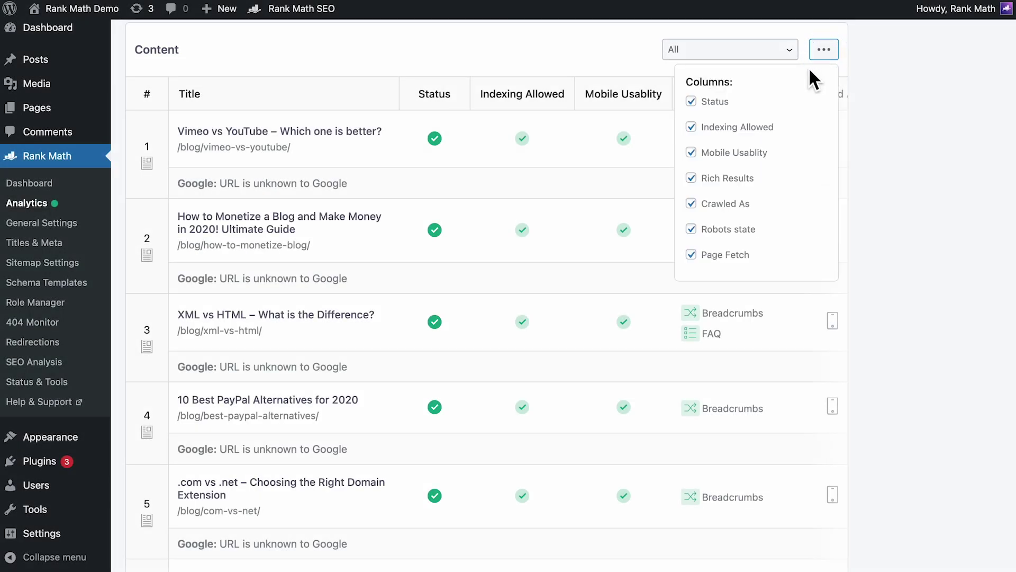
click(692, 126)
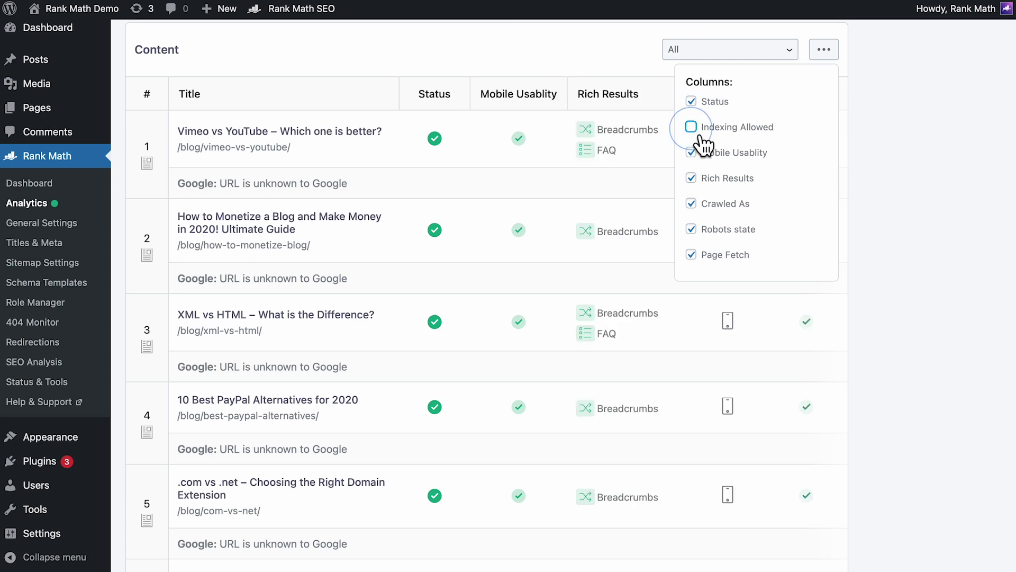
click(693, 152)
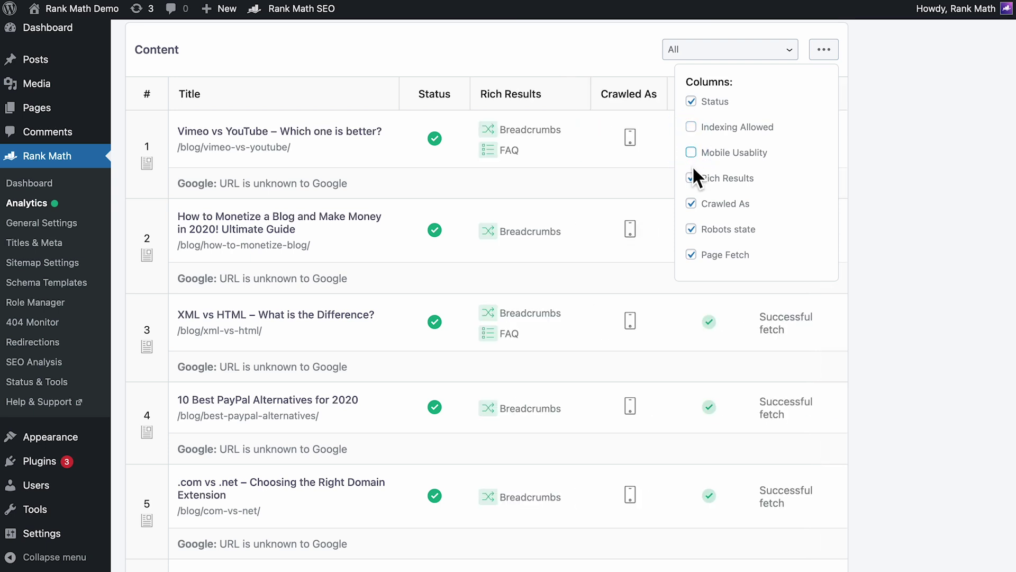
click(692, 178)
click(694, 178)
click(693, 154)
click(692, 127)
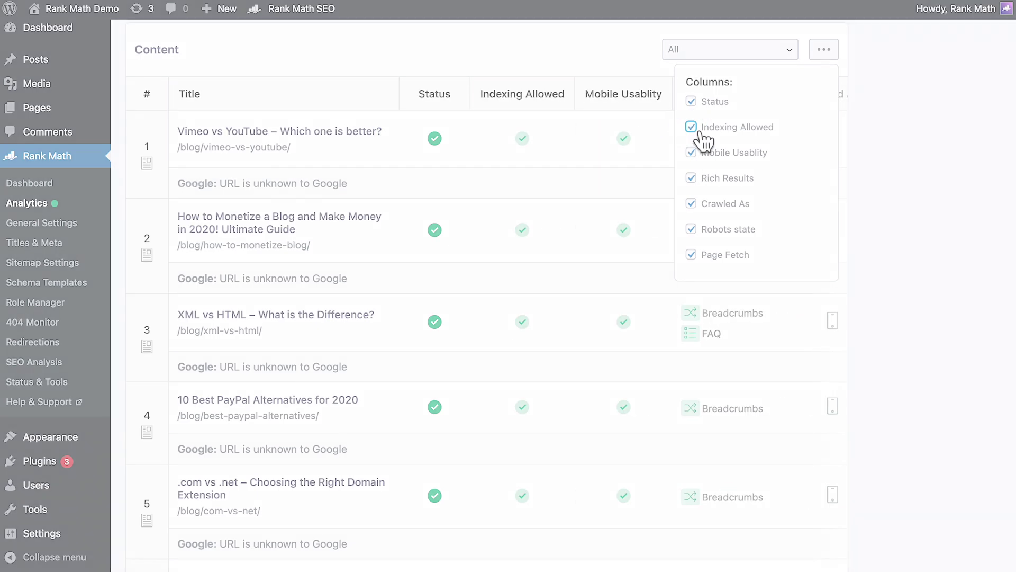
scroll(744, 136, right, 5)
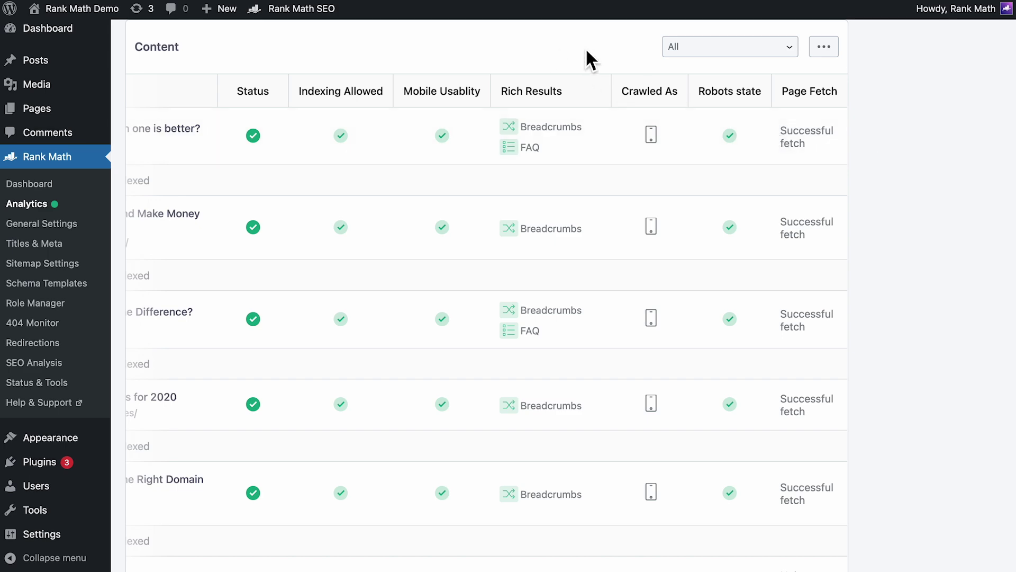
scroll(528, 139, left, 5)
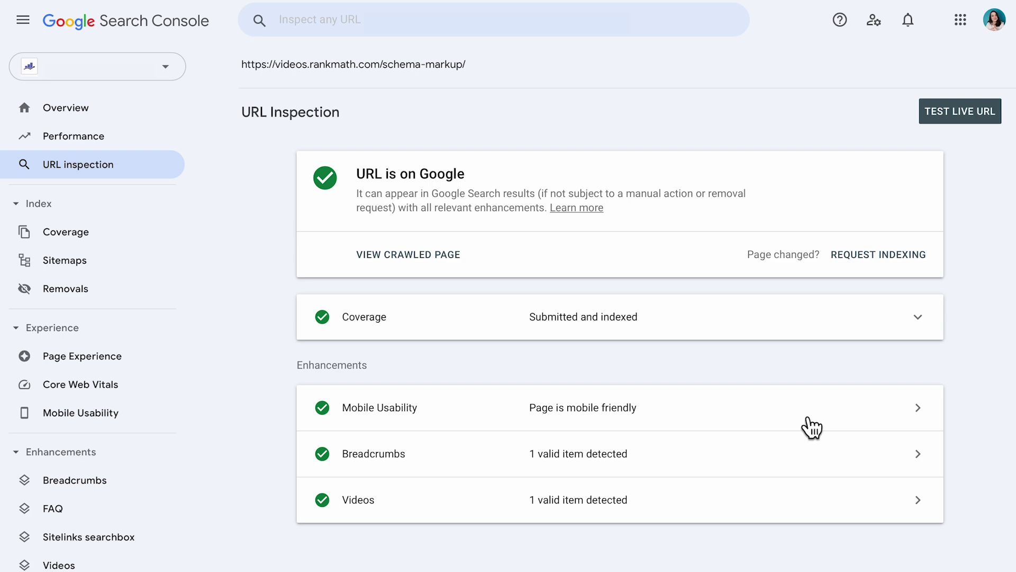
click(808, 424)
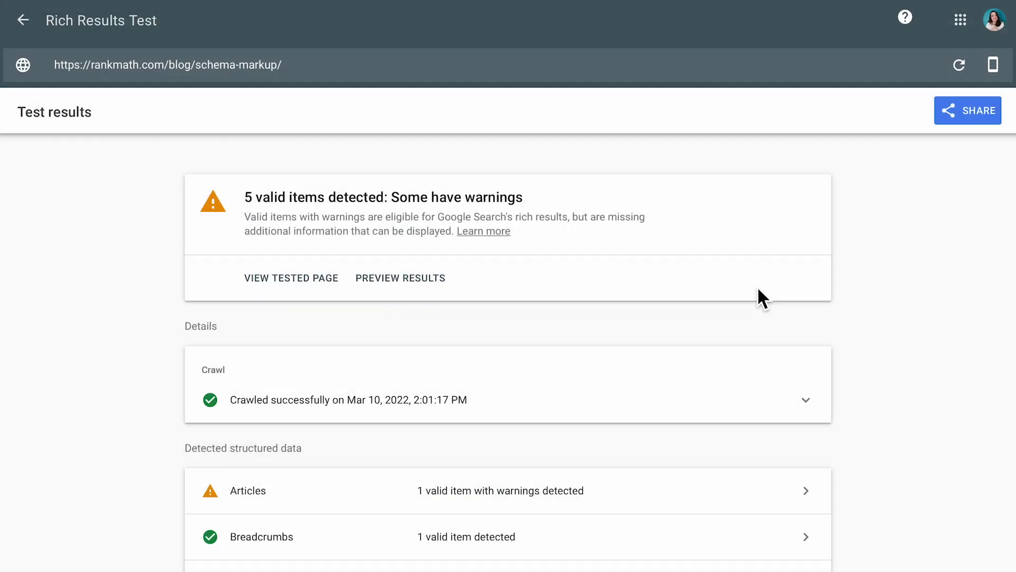
scroll(757, 295, down, 5)
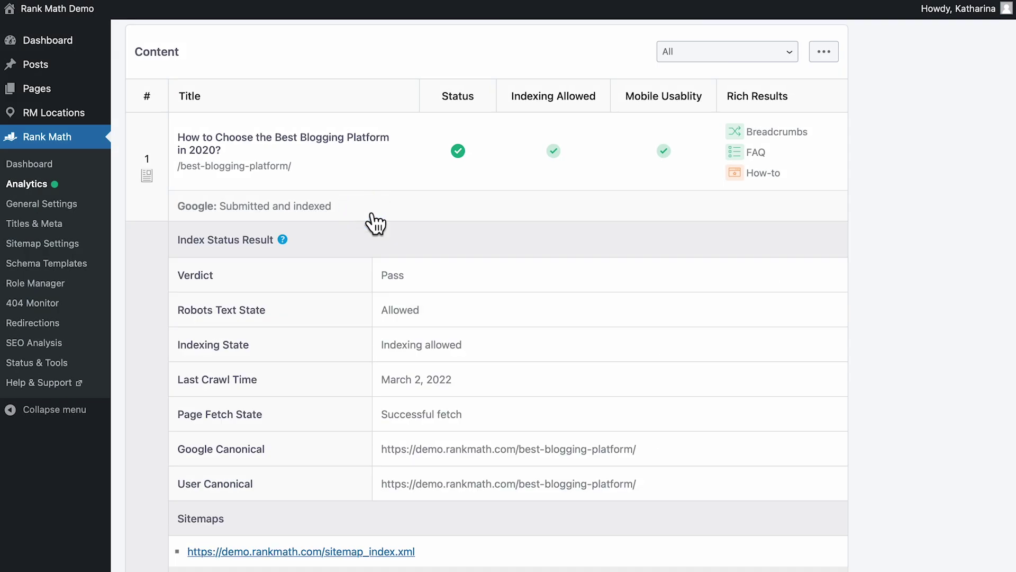
scroll(375, 223, down, 3)
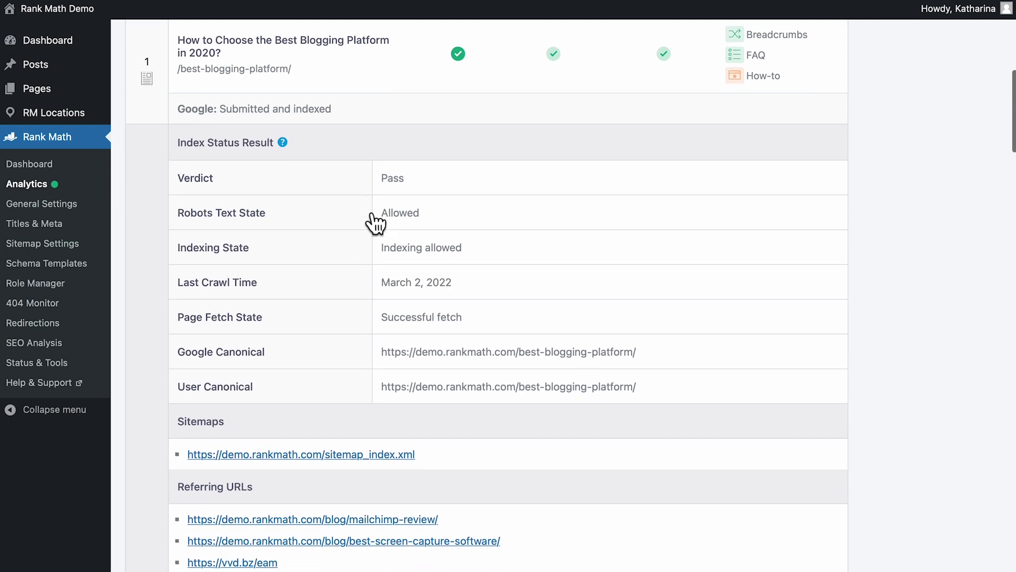
scroll(374, 222, down, 3)
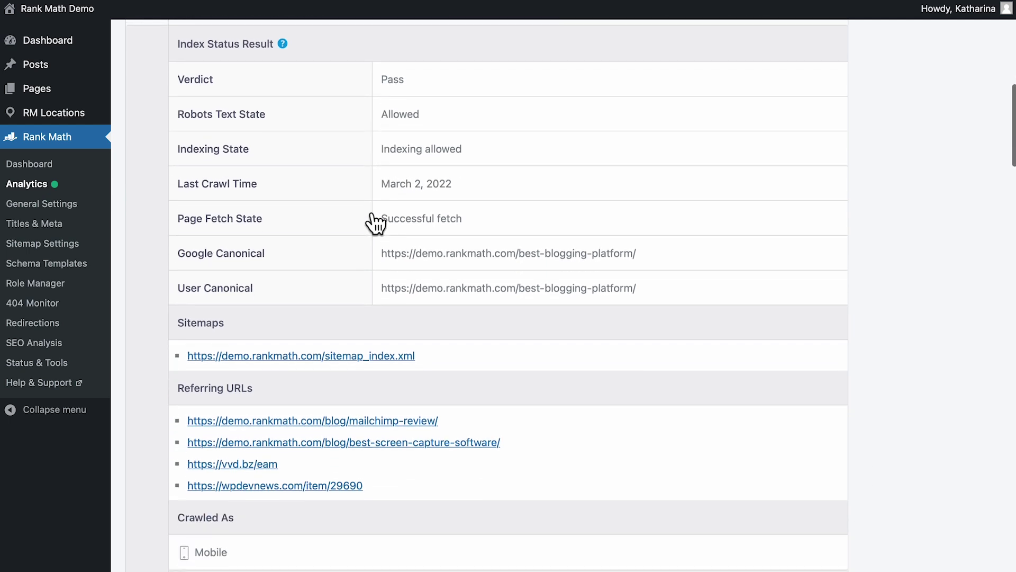
scroll(371, 217, down, 1)
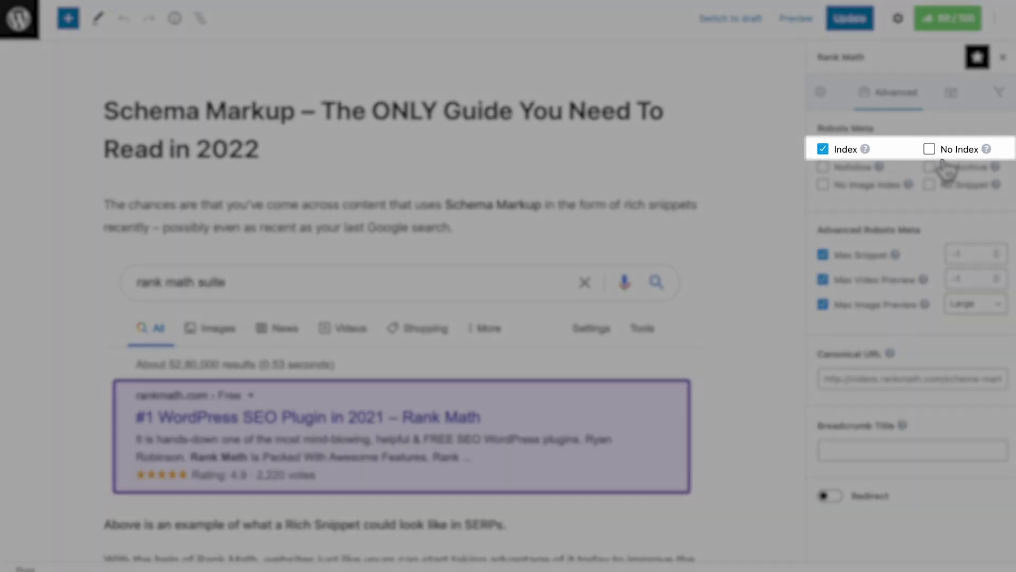
Mark the Schema Markup post No Index and submit the site's sitemap in Search Console
click(938, 153)
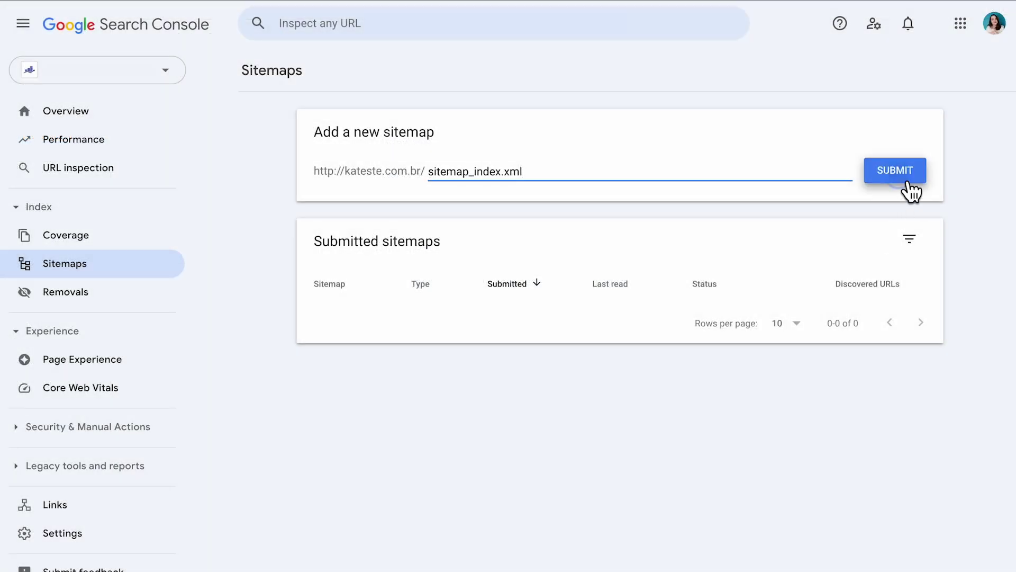
click(903, 178)
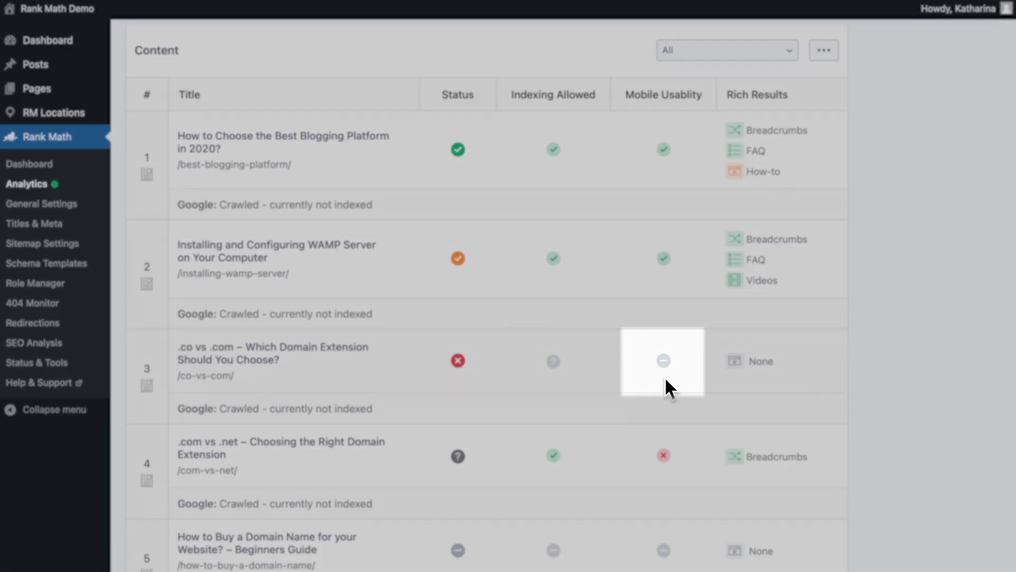
Expand the .co vs .com post's row to reveal its Fail verdict, server error 5xx, and March 3, 2022 crawl
mouse_move(679, 379)
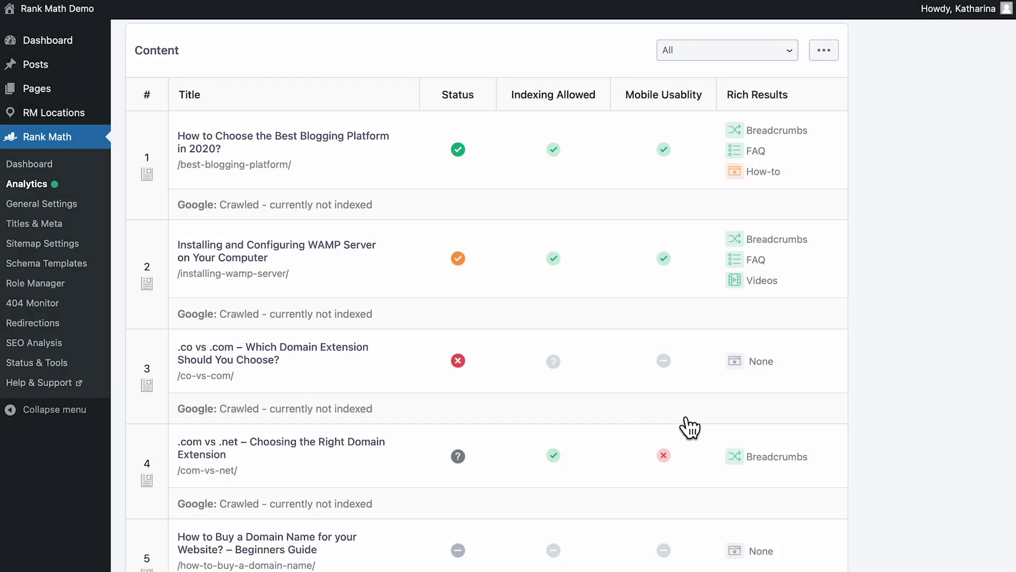
click(684, 423)
scroll(688, 426, down, 2)
scroll(686, 425, down, 6)
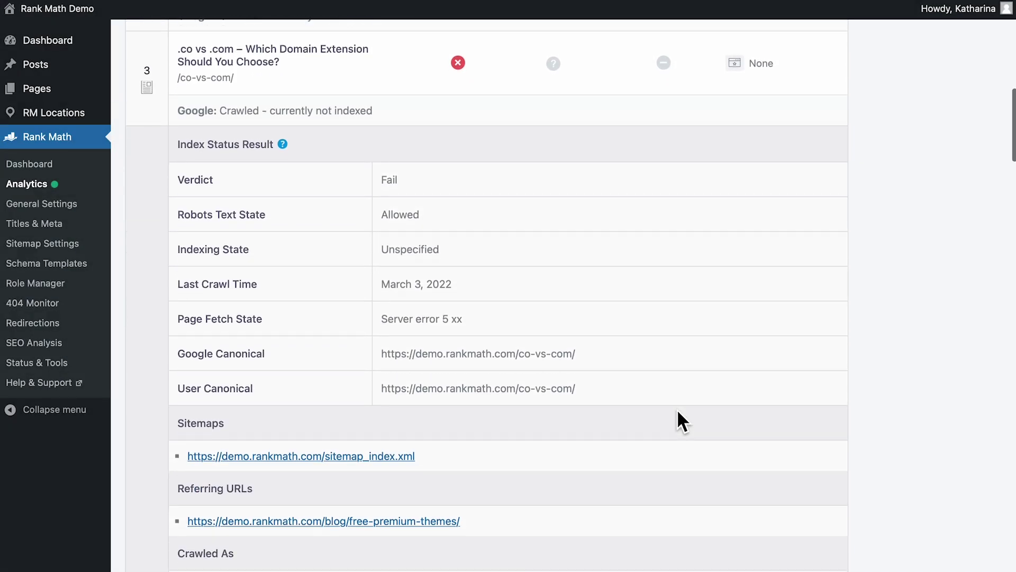
scroll(679, 412, down, 1)
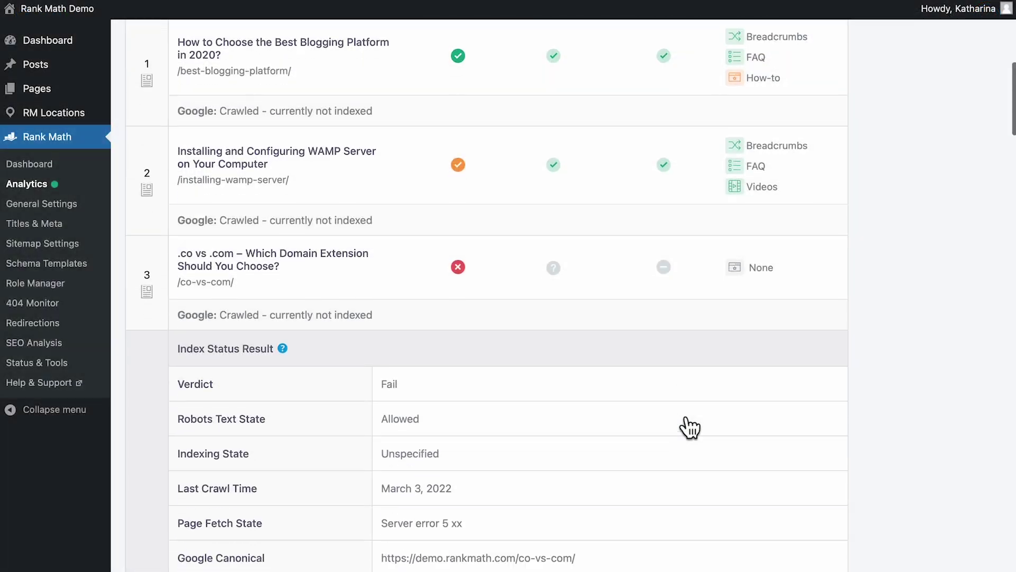
scroll(683, 424, down, 5)
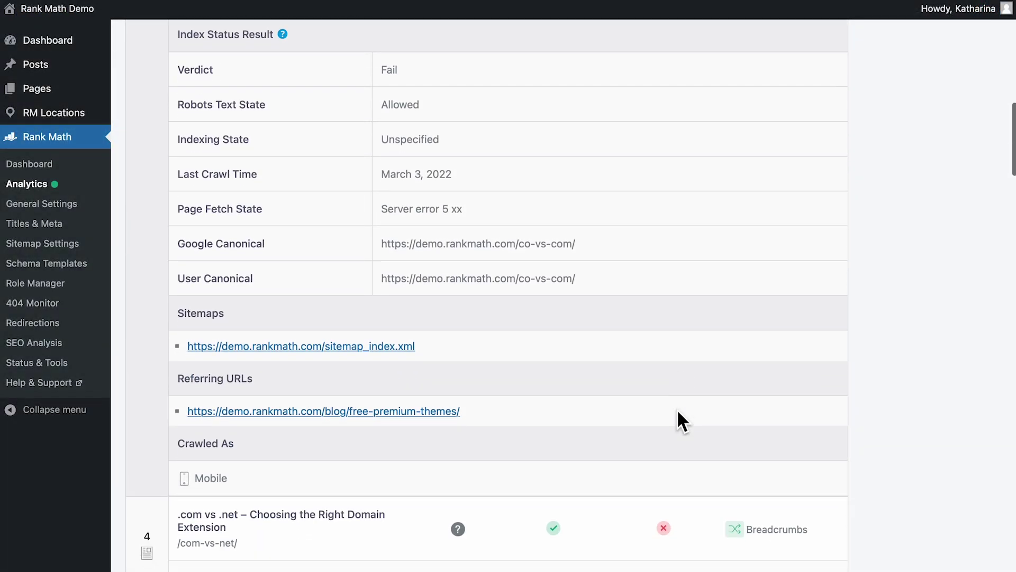